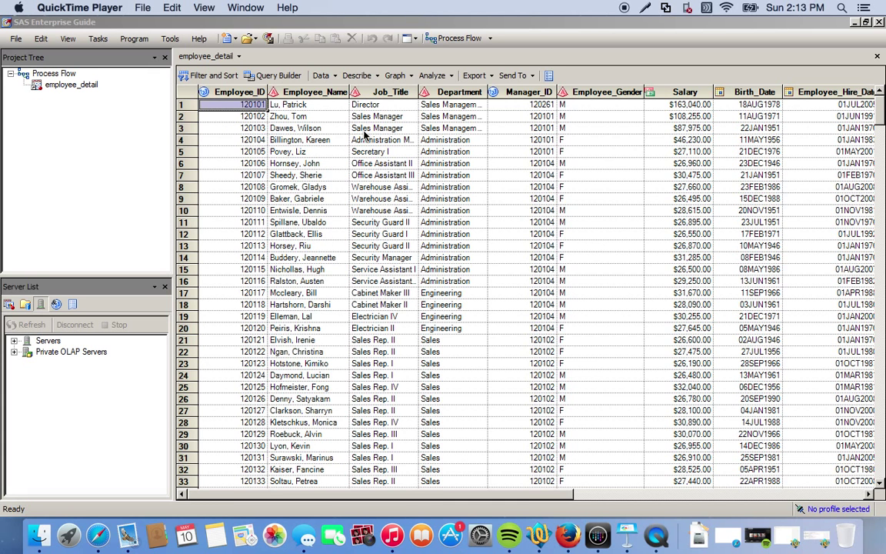
# Inspect the Employee_Name column of employee_detail, then bring up the Describe analysis list
pyautogui.click(316, 92)
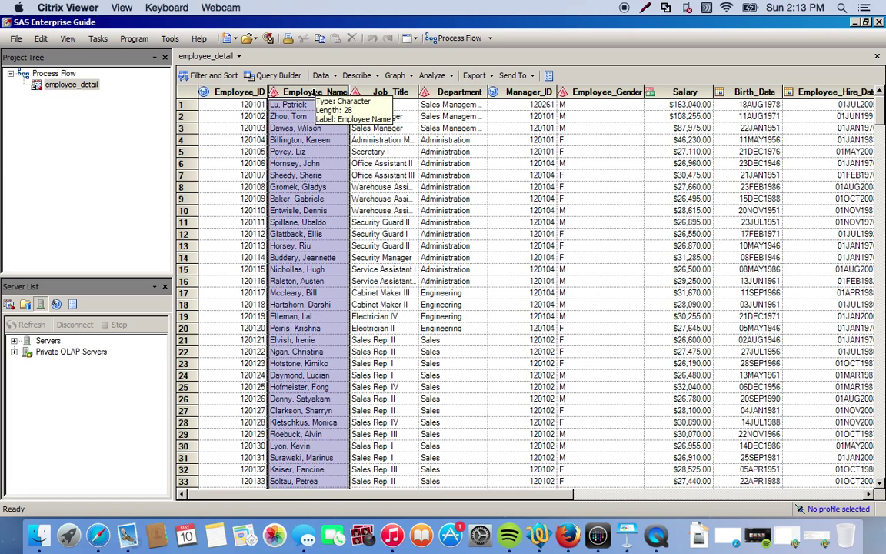
pyautogui.click(377, 187)
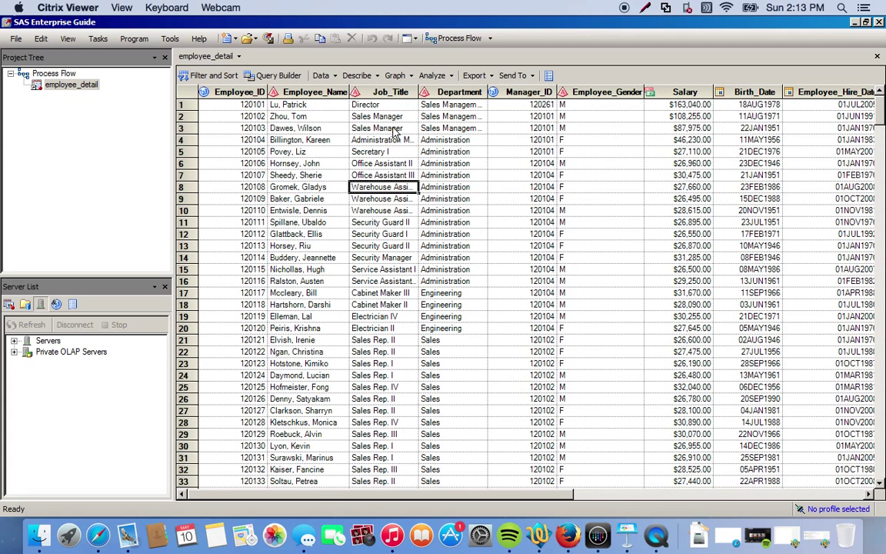
pyautogui.click(374, 78)
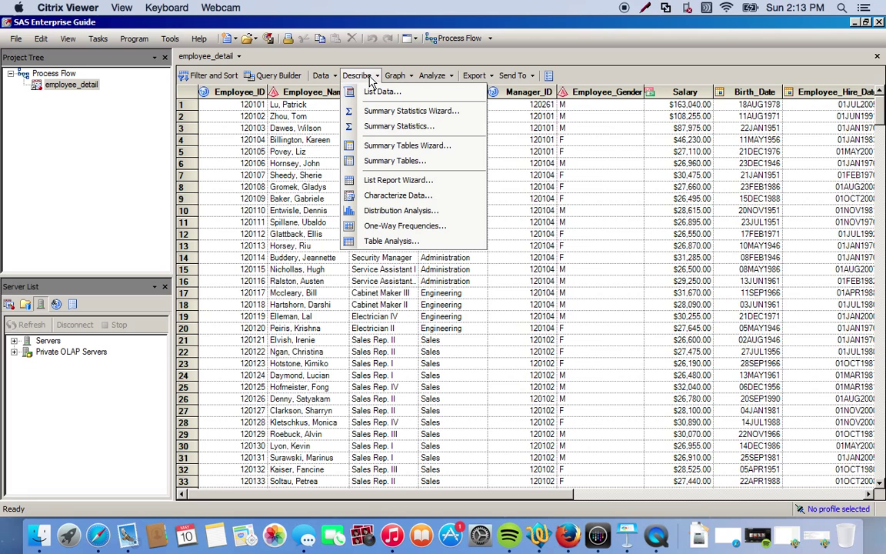
# Start a Summary Statistics task with Salary as the analysis variable
pyautogui.click(383, 125)
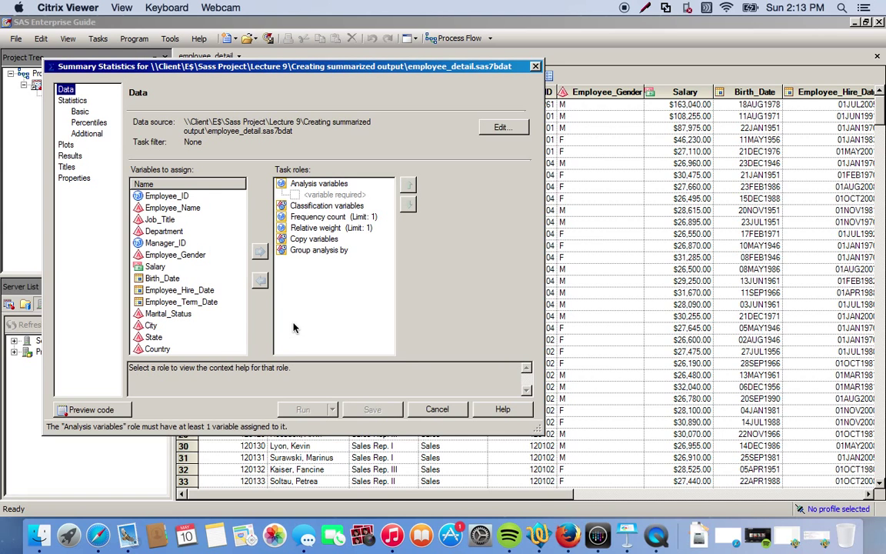
pyautogui.click(156, 267)
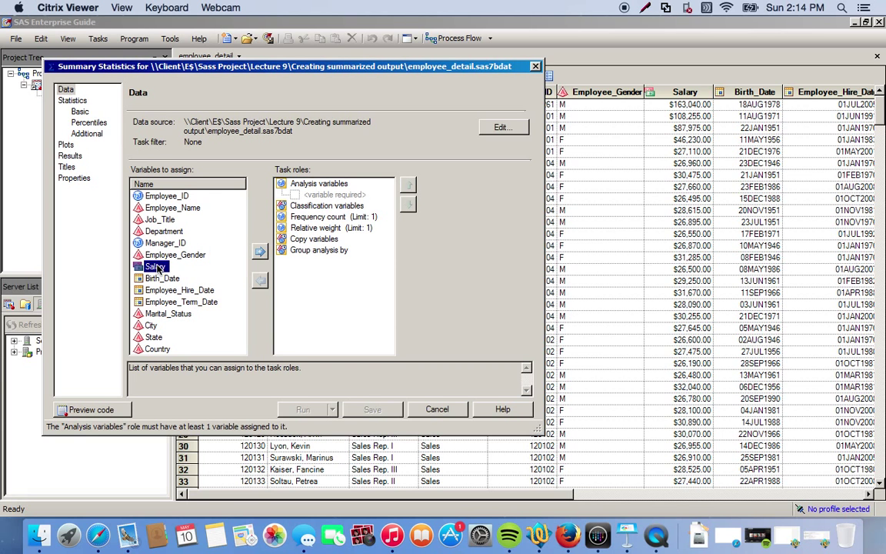
pyautogui.click(158, 267)
pyautogui.moveTo(158, 269); pyautogui.dragTo(311, 193)
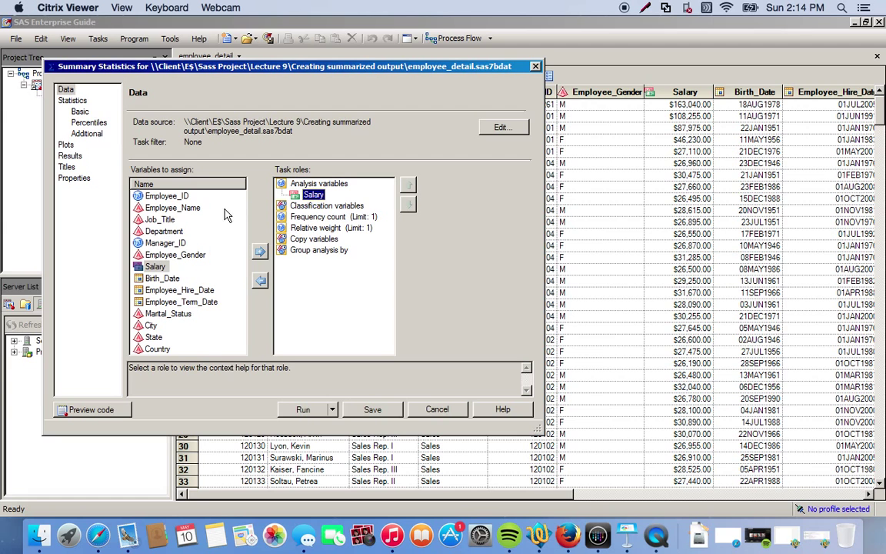
# Classify by Department and Job_Title, group by Employee_Gender, and view Basic statistics
pyautogui.click(162, 232)
pyautogui.moveTo(162, 232); pyautogui.dragTo(314, 211)
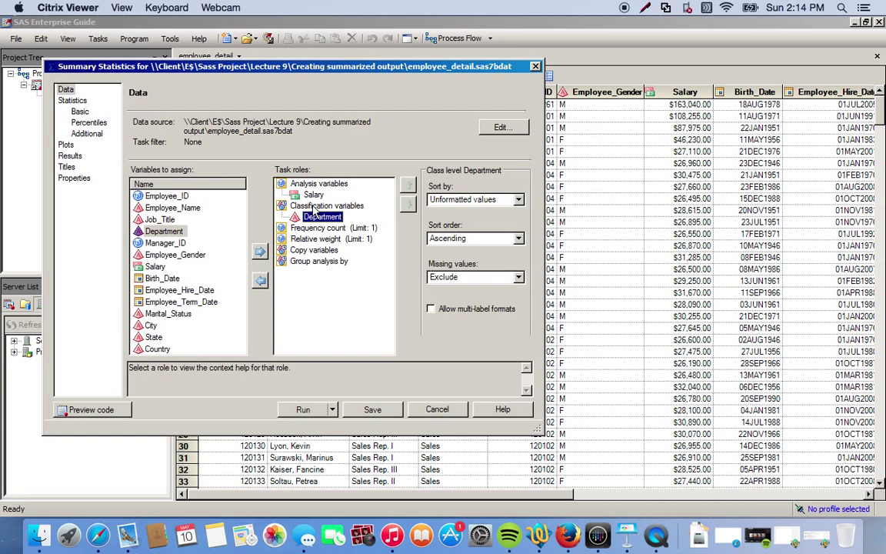
pyautogui.click(162, 221)
pyautogui.moveTo(163, 224); pyautogui.dragTo(325, 222)
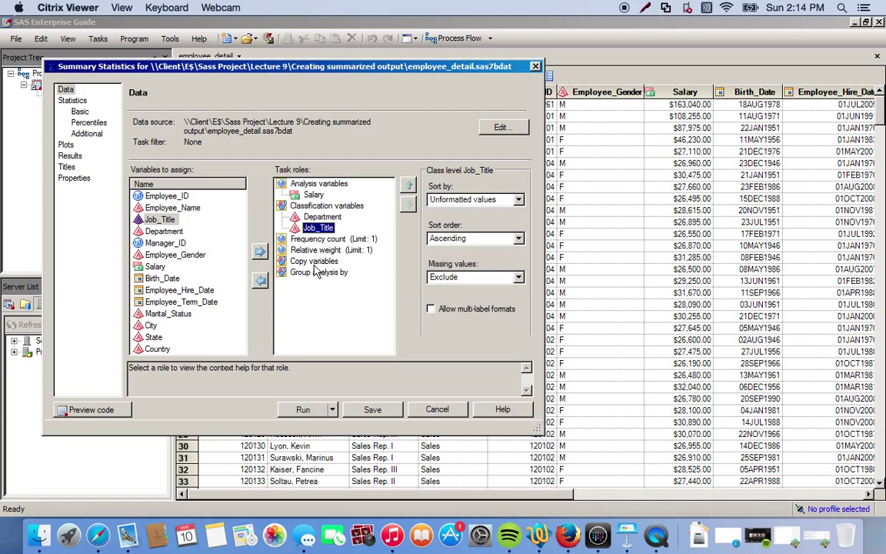
pyautogui.click(173, 256)
pyautogui.moveTo(171, 258); pyautogui.dragTo(314, 275)
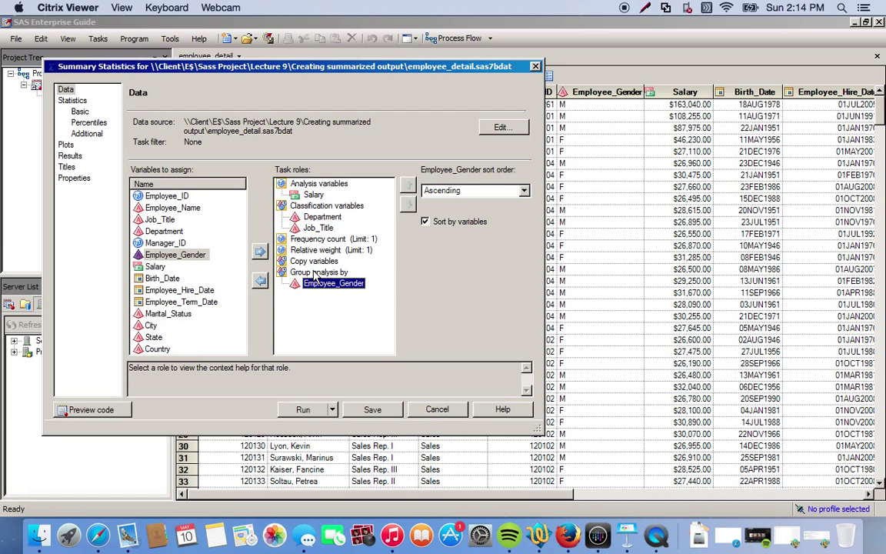
pyautogui.click(77, 110)
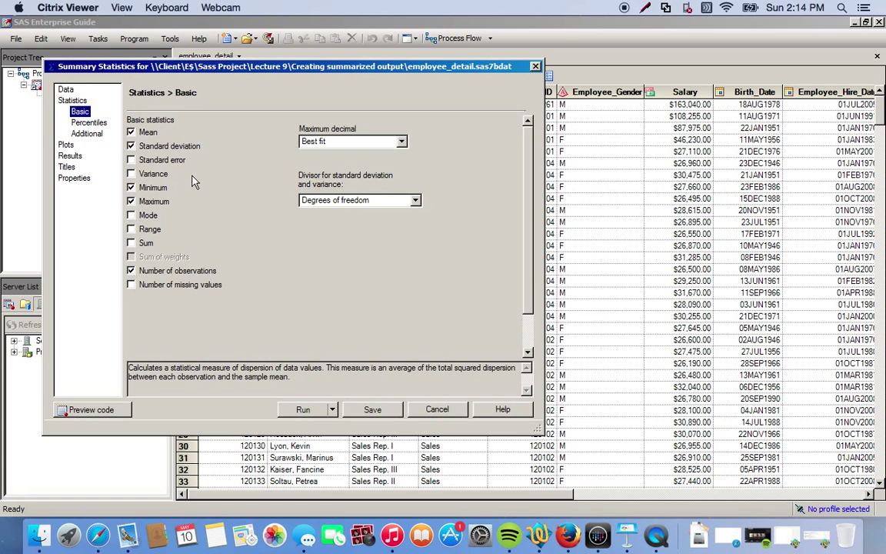
# Add Median from Percentiles, save statistics to a data set, and run the task
pyautogui.click(89, 123)
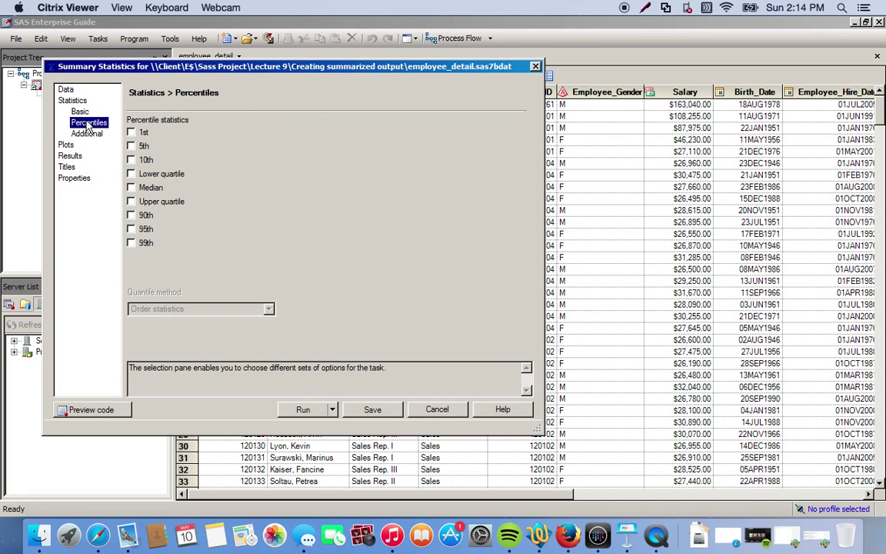
pyautogui.click(130, 188)
pyautogui.click(66, 144)
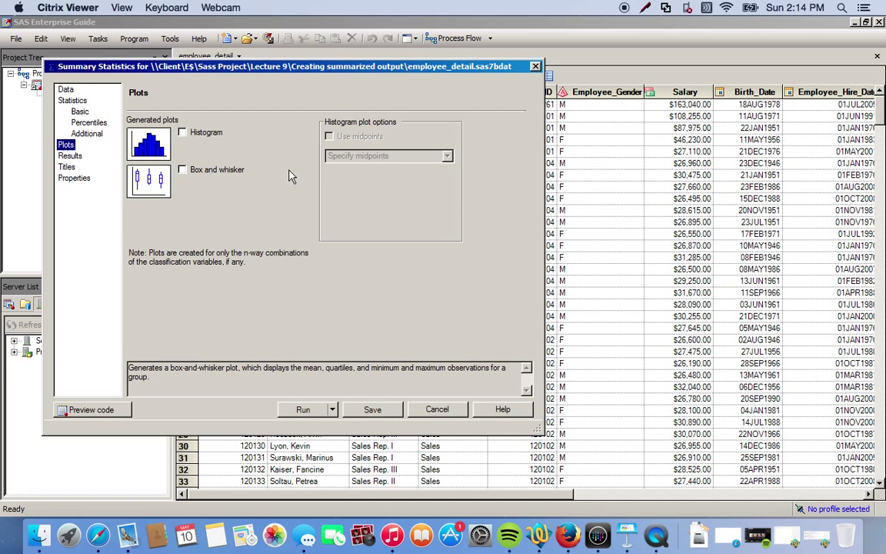
pyautogui.click(75, 156)
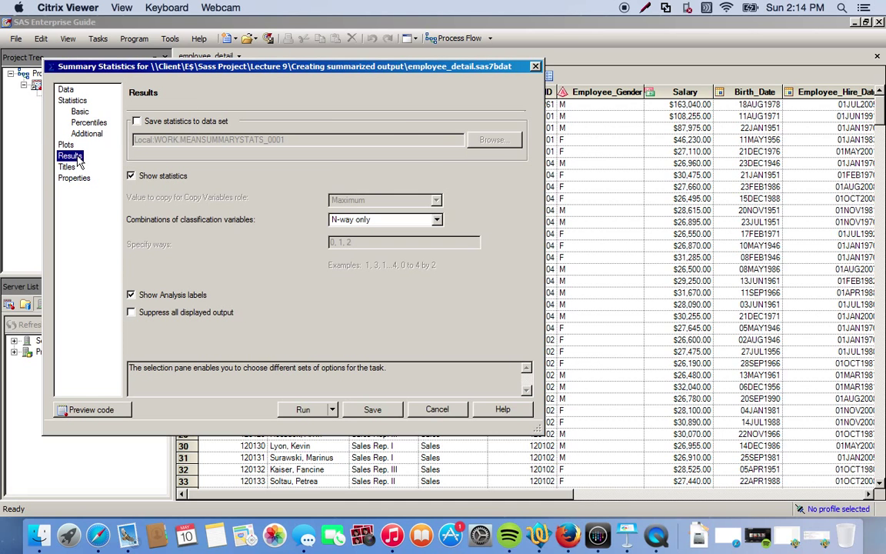
pyautogui.click(136, 122)
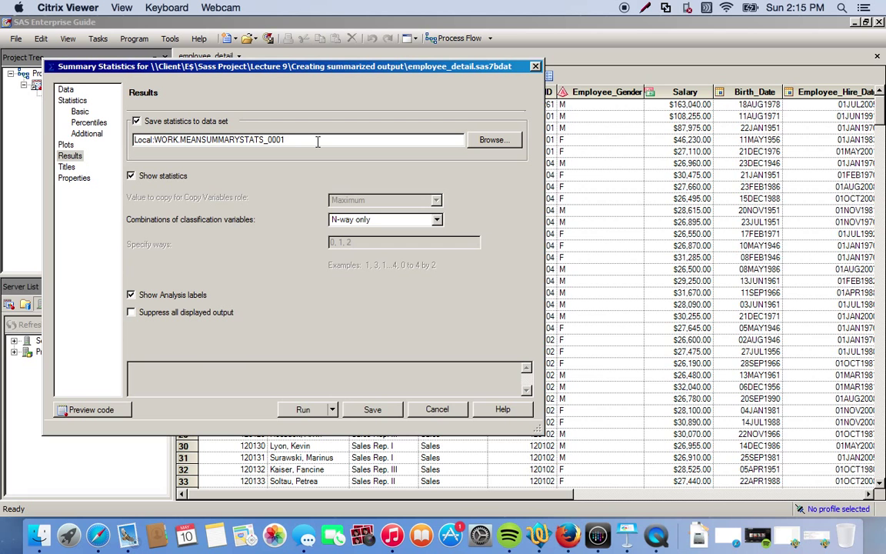
pyautogui.click(304, 410)
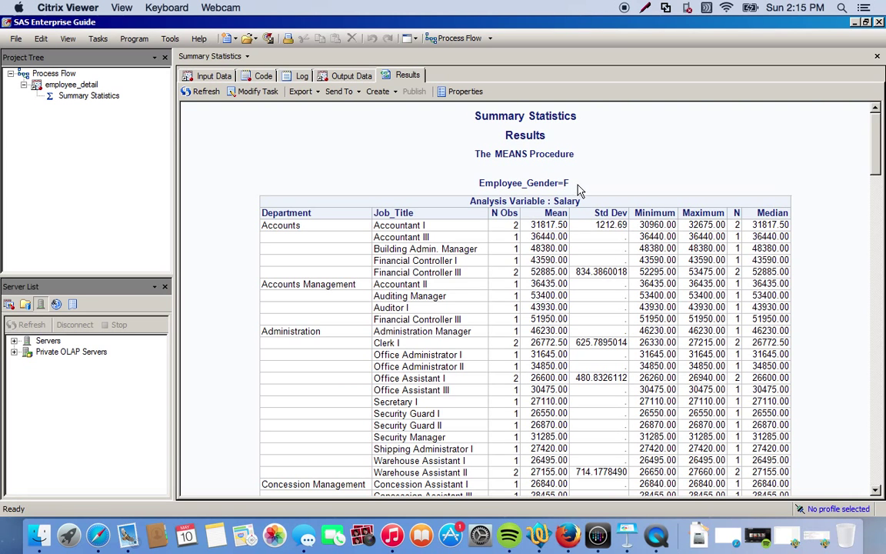
# Scroll through the summary results, then reopen employee_detail from the Project Tree
pyautogui.click(874, 151)
pyautogui.moveTo(875, 152); pyautogui.dragTo(874, 165)
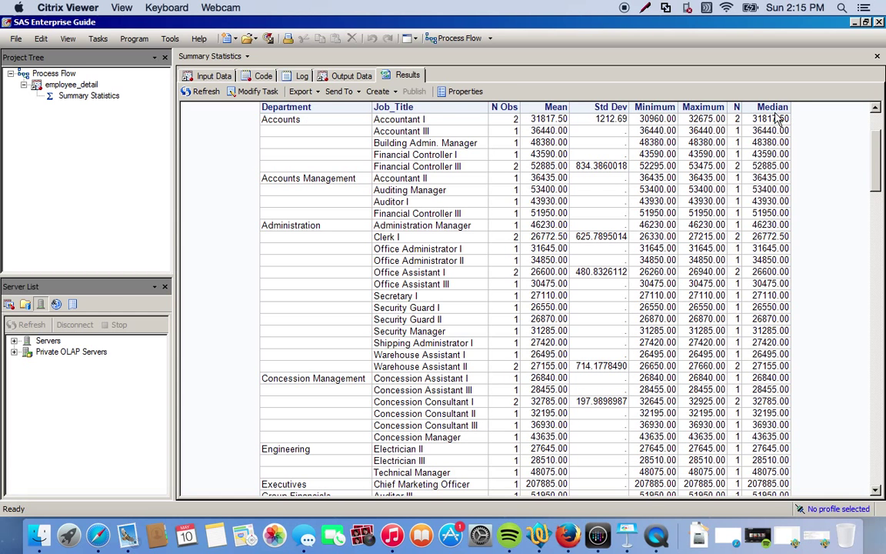
pyautogui.moveTo(882, 167); pyautogui.dragTo(865, 332)
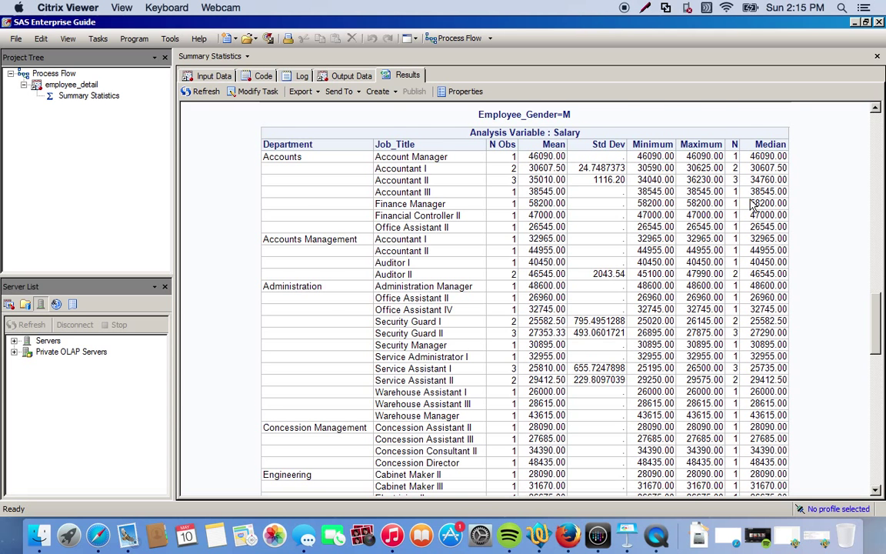
pyautogui.moveTo(872, 311); pyautogui.dragTo(817, 116)
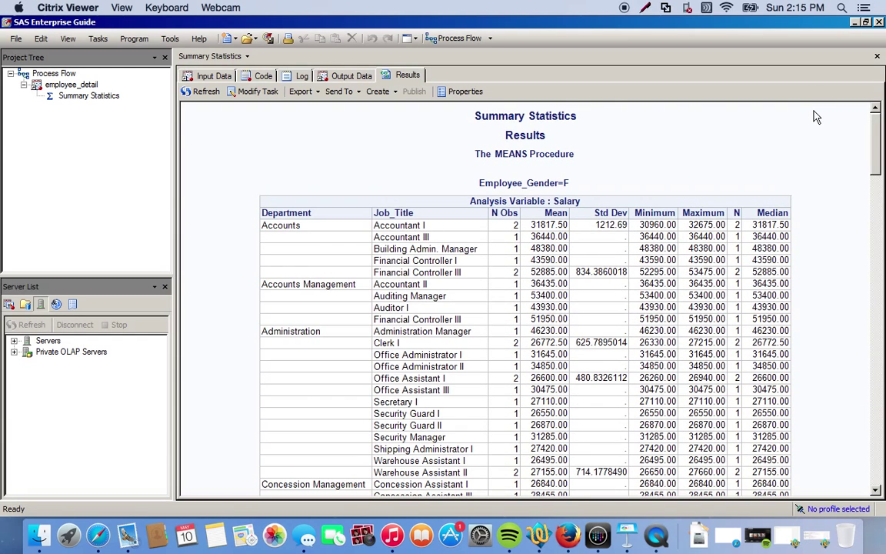
pyautogui.doubleClick(73, 84)
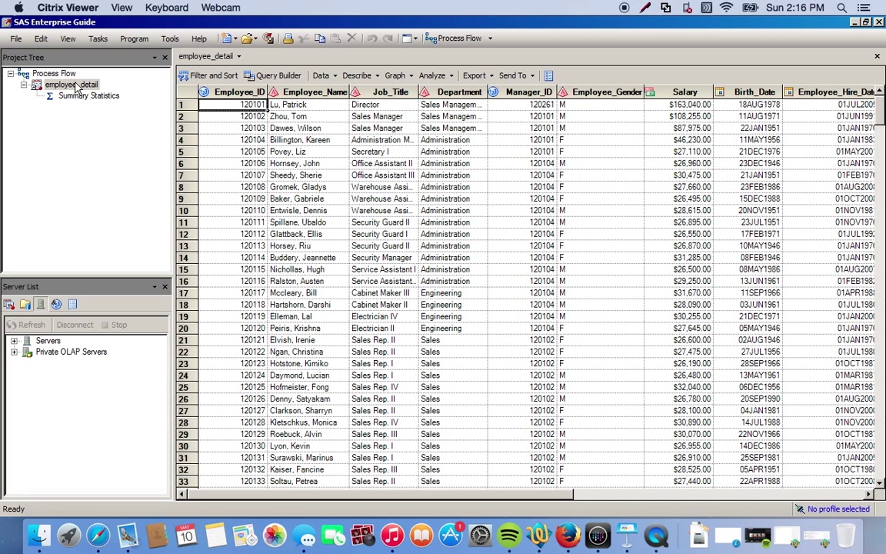
# Start the Summary Statistics Wizard with Salary as the analysis variable
pyautogui.click(363, 76)
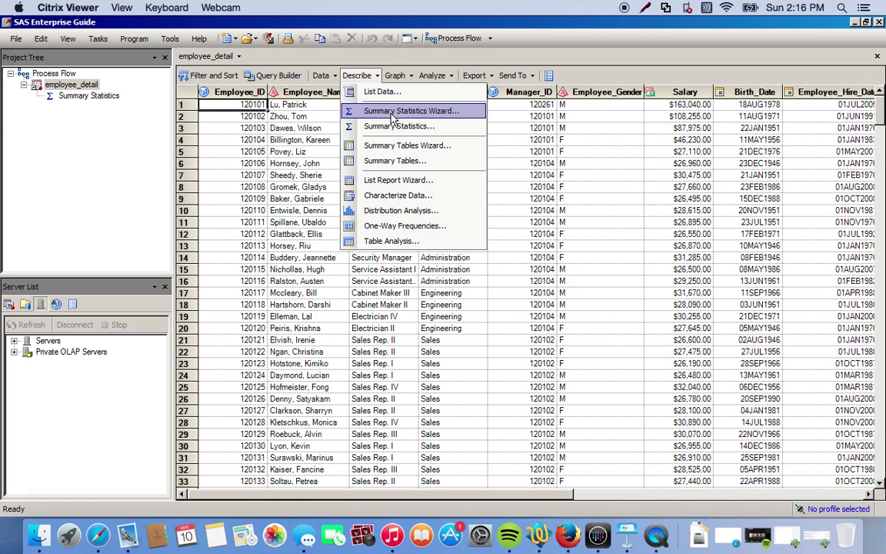
pyautogui.click(372, 110)
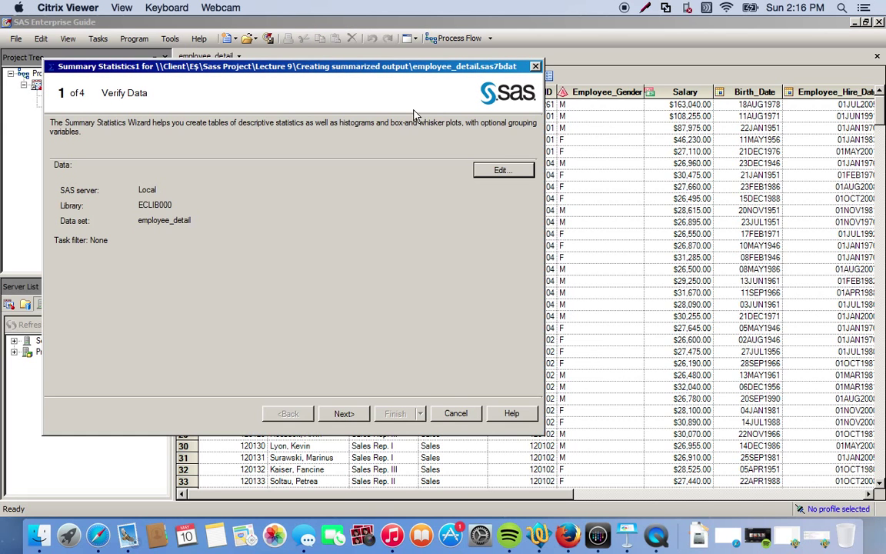
pyautogui.click(343, 414)
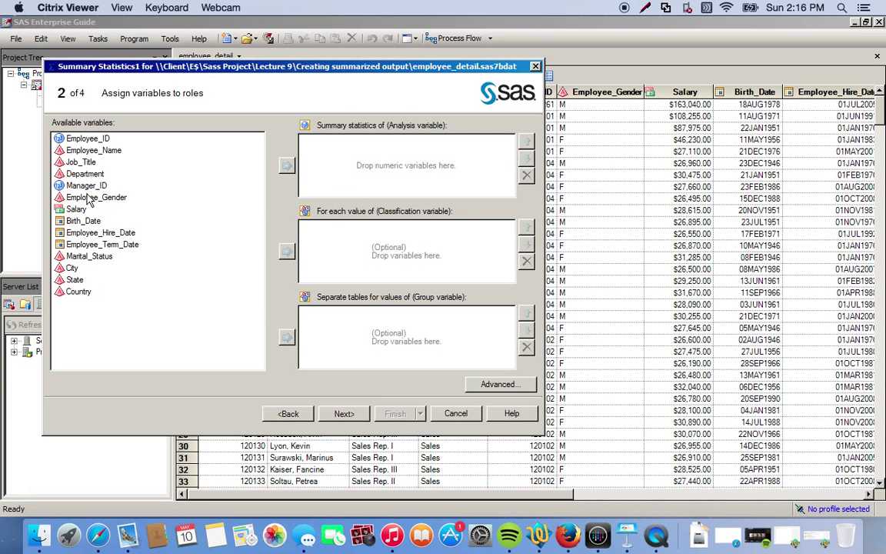
pyautogui.click(77, 198)
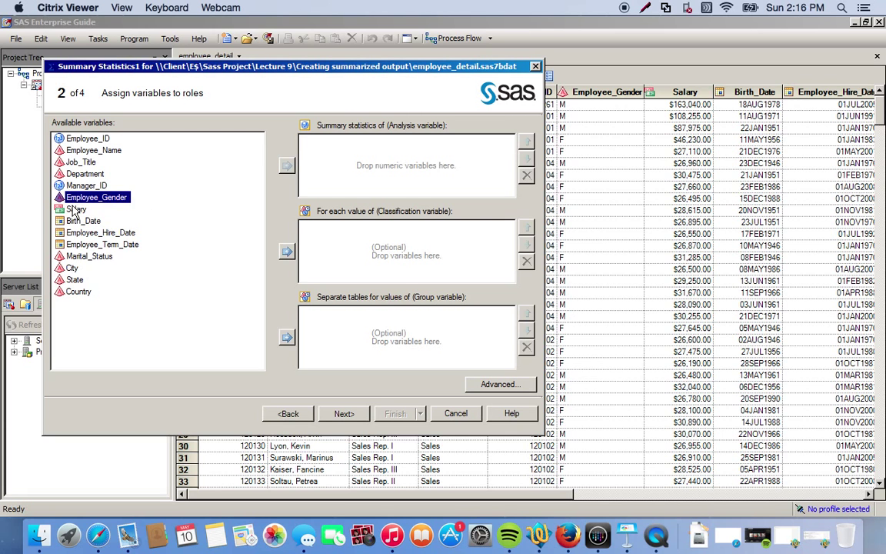
pyautogui.click(76, 209)
pyautogui.moveTo(75, 211); pyautogui.dragTo(366, 156)
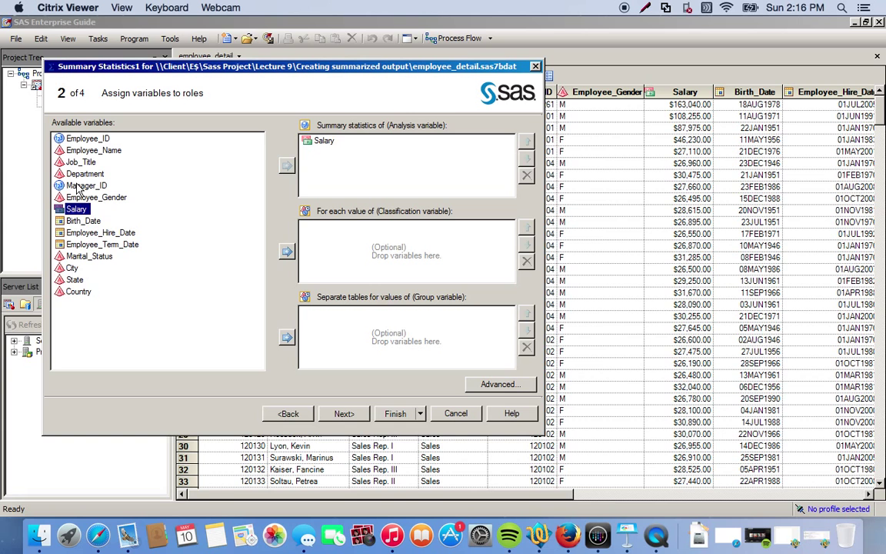
# Classify by Department and Job_Title and group the analysis by Employee_Gender
pyautogui.moveTo(84, 174); pyautogui.dragTo(292, 206)
pyautogui.click(81, 162)
pyautogui.moveTo(81, 161); pyautogui.dragTo(300, 215)
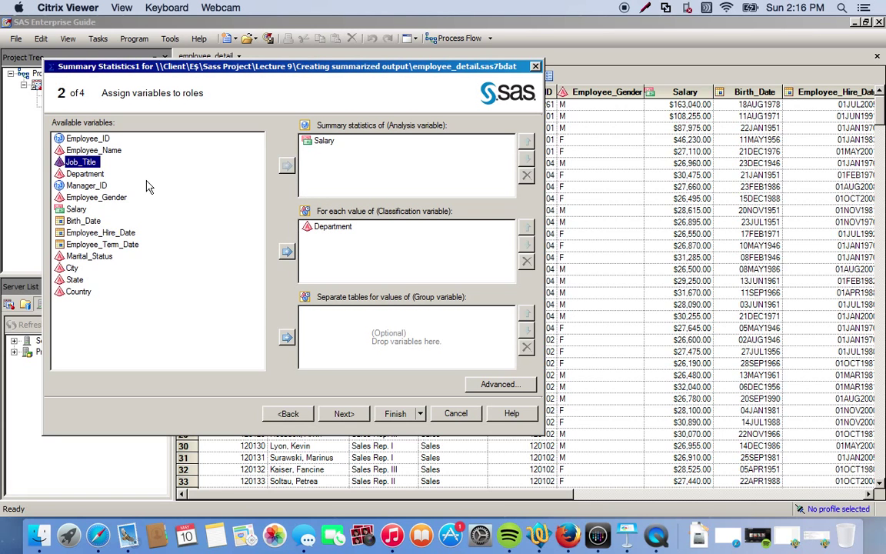
pyautogui.moveTo(96, 163); pyautogui.dragTo(350, 250)
pyautogui.click(82, 198)
pyautogui.moveTo(81, 198); pyautogui.dragTo(359, 330)
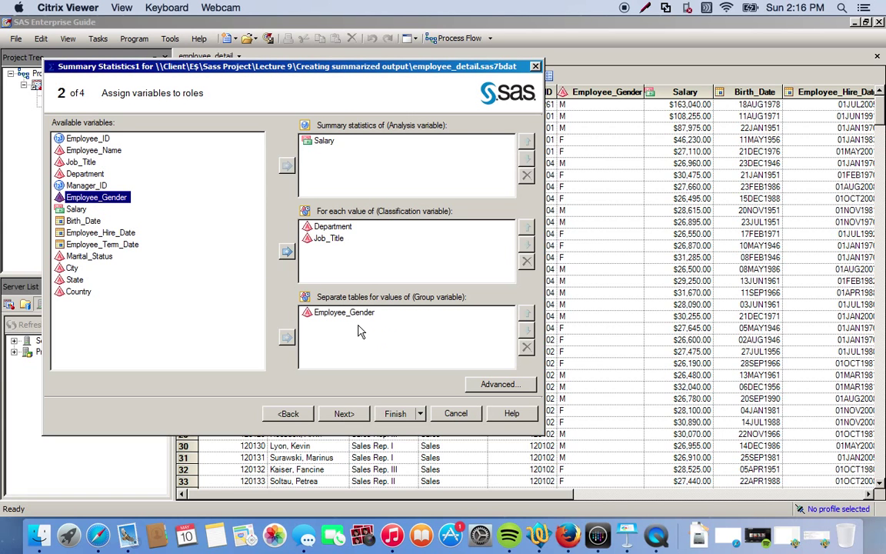
pyautogui.click(343, 414)
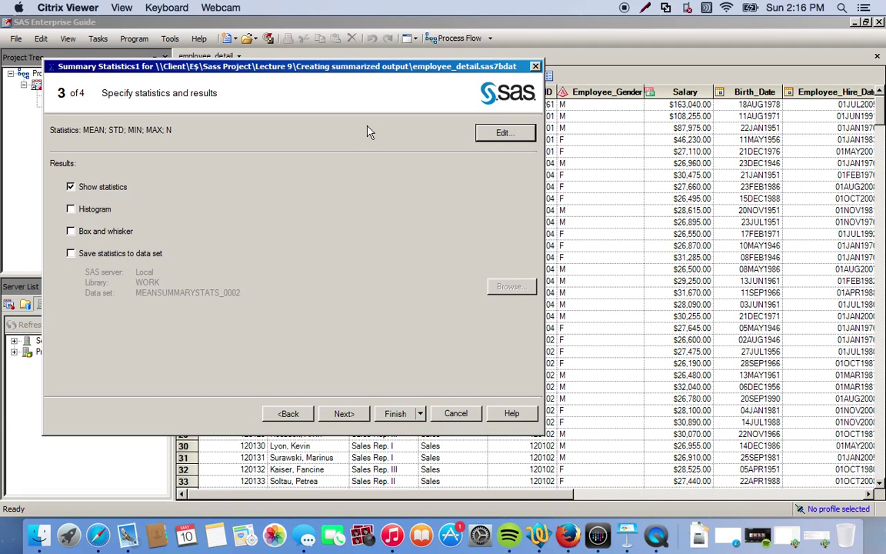
# Add the Median percentile statistic and save statistics to WORK.MEANSUMMARYSTATS_0002
pyautogui.click(504, 134)
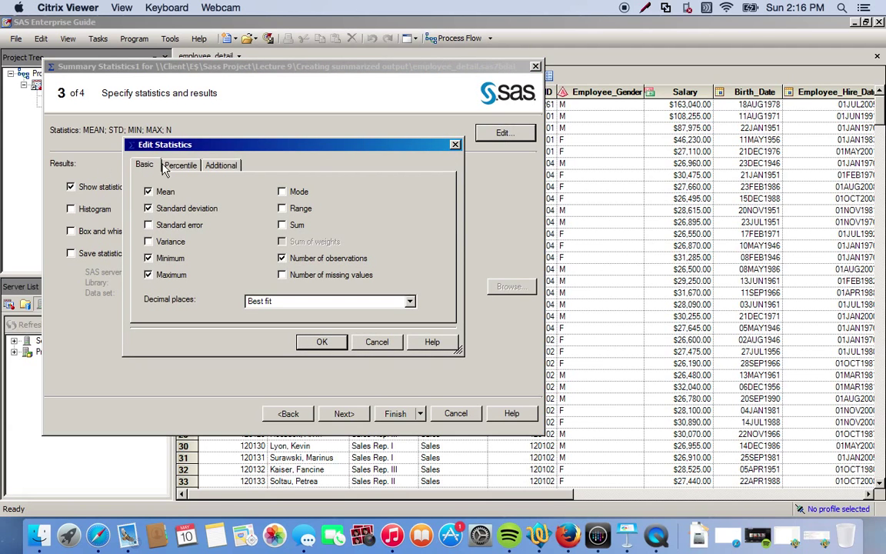
pyautogui.click(170, 168)
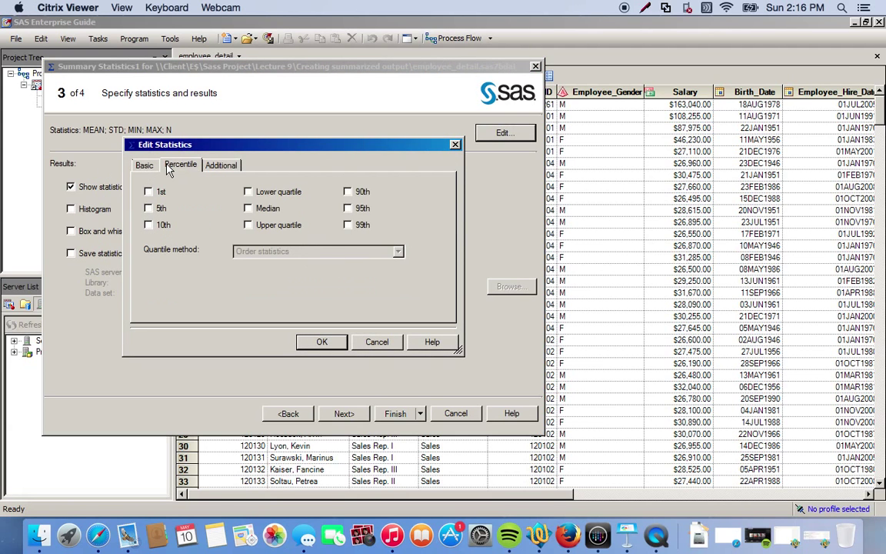
pyautogui.click(247, 209)
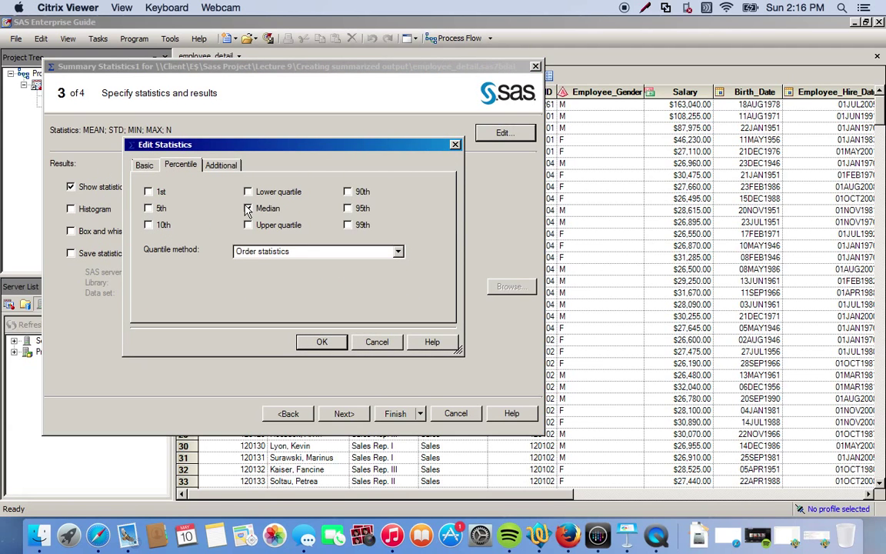
pyautogui.click(323, 342)
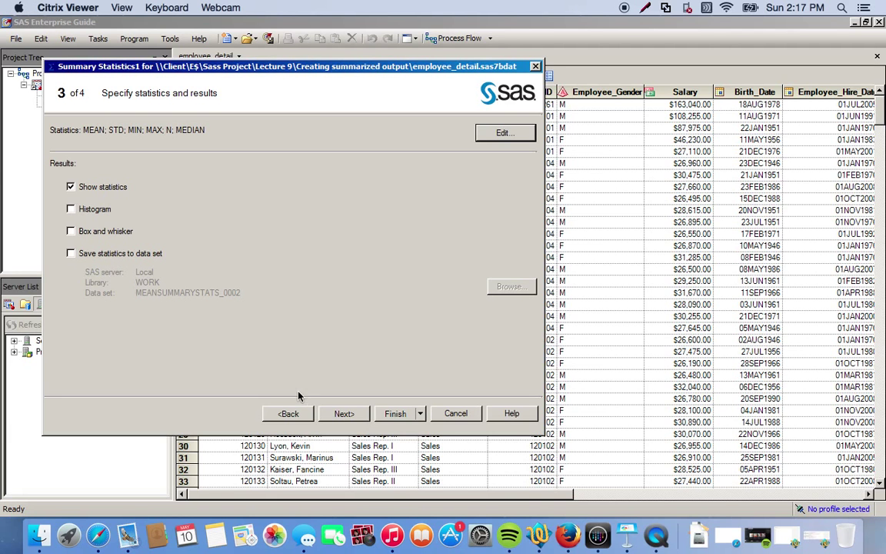
pyautogui.click(70, 254)
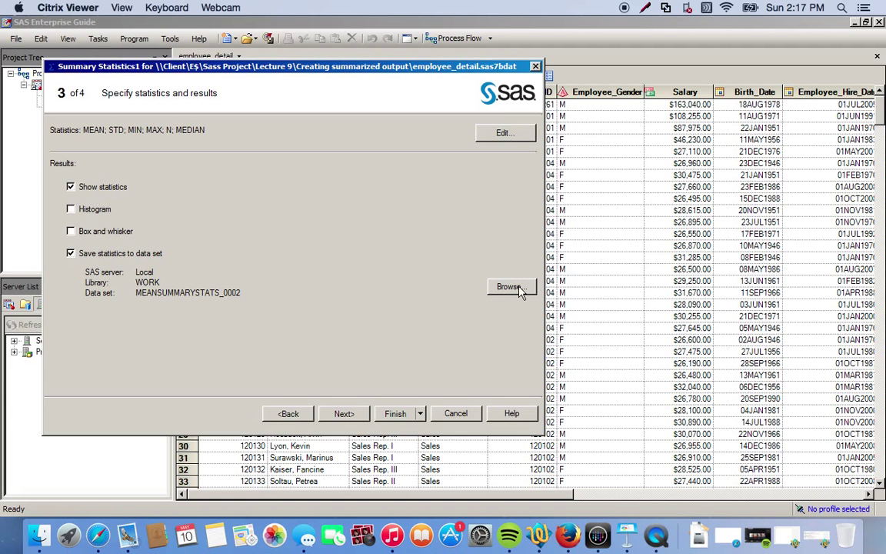
pyautogui.click(343, 414)
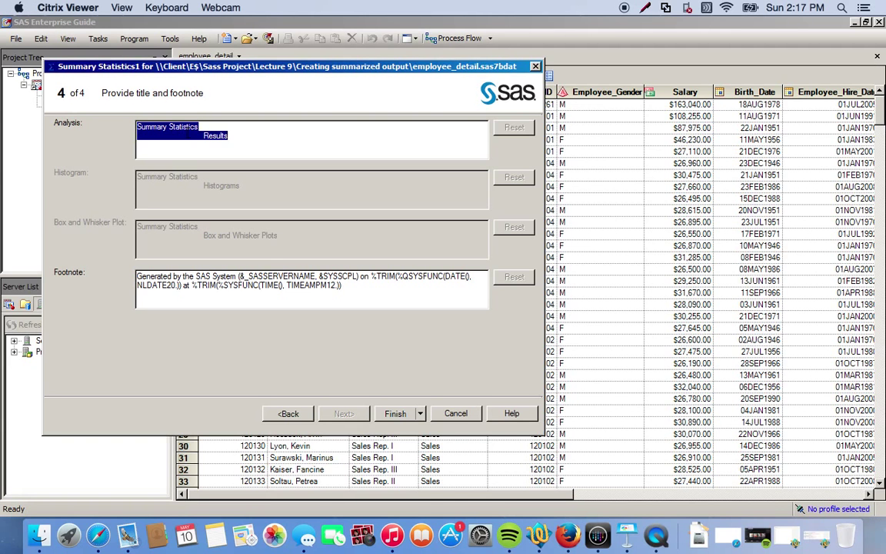
# Title the analysis 'Employee Stats' and finish the wizard to run it
pyautogui.write('Summa')
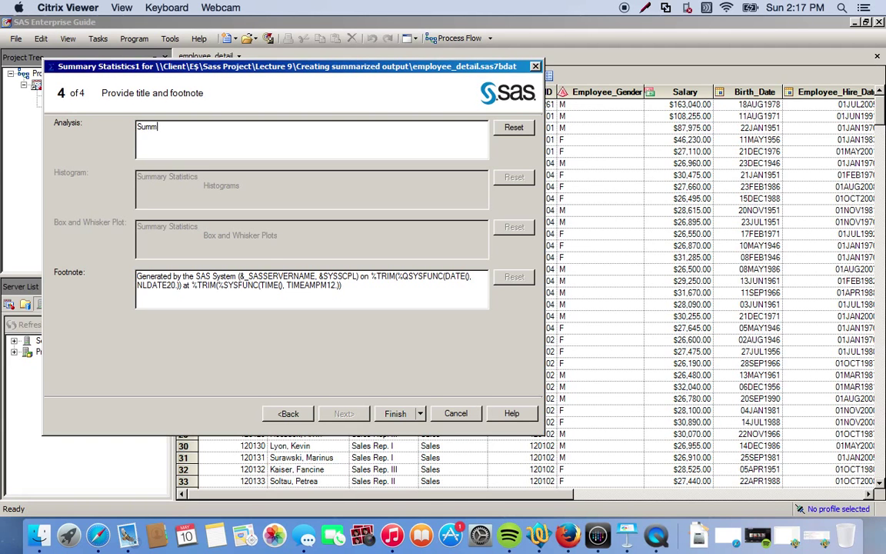
pyautogui.press('BackSpace')
pyautogui.press('BackSpace')
pyautogui.press('BackSpace')
pyautogui.press('BackSpace')
pyautogui.press('BackSpace')
pyautogui.write('Employee Stats')
pyautogui.click(399, 416)
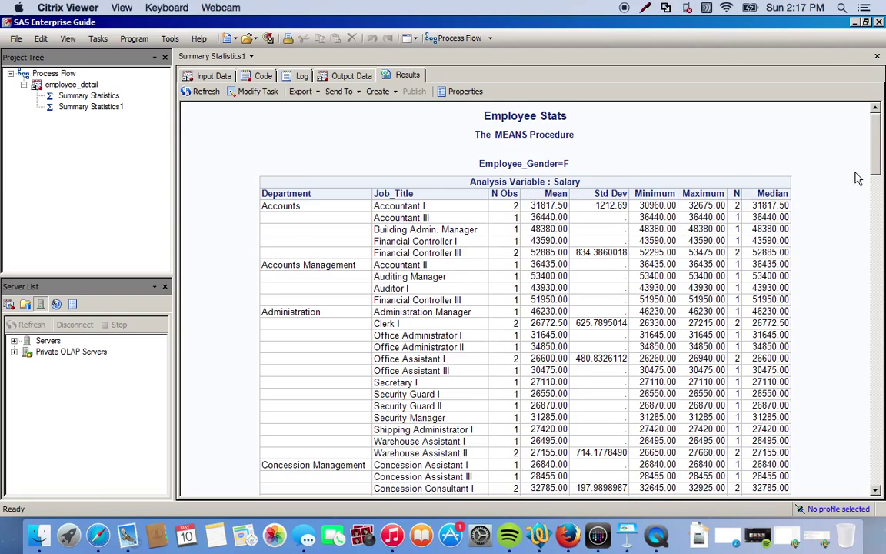
# Scroll the Employee Stats results down to the Employee_Gender=M salary table
pyautogui.moveTo(876, 138); pyautogui.dragTo(870, 318)
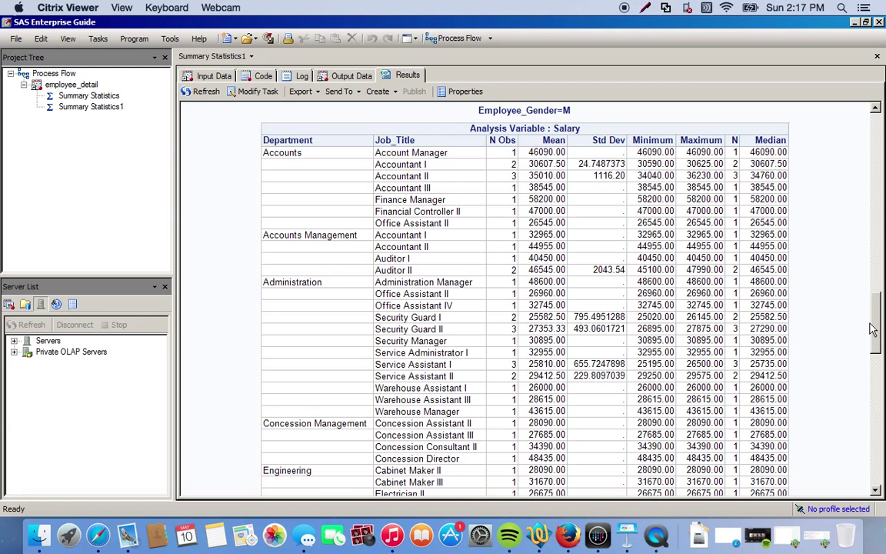